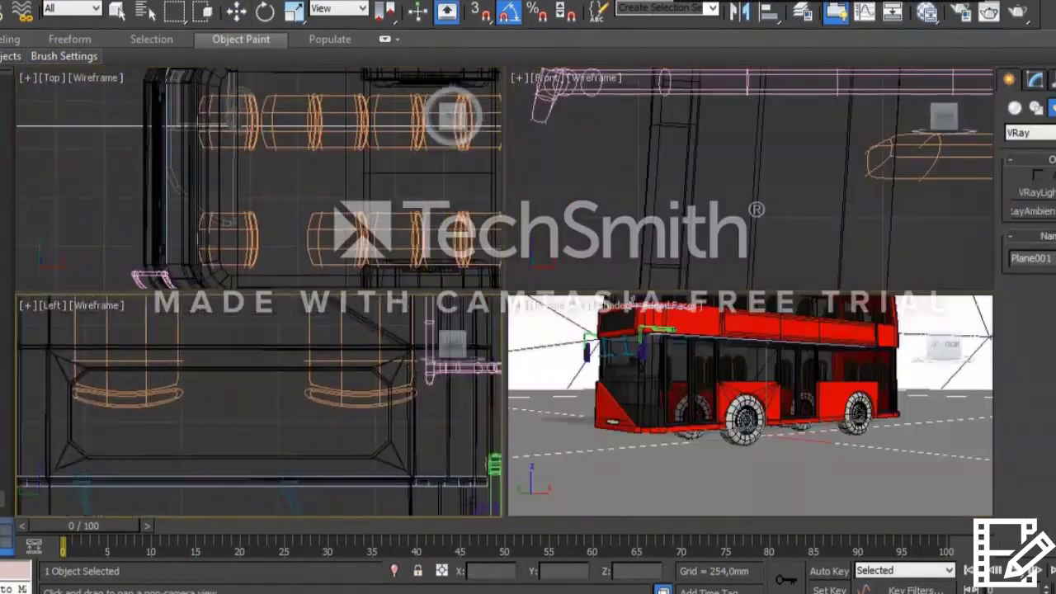
Step: Toggle the transform tool on chamfered box Box083 from Rotate back to Move
key(e)
key(w)
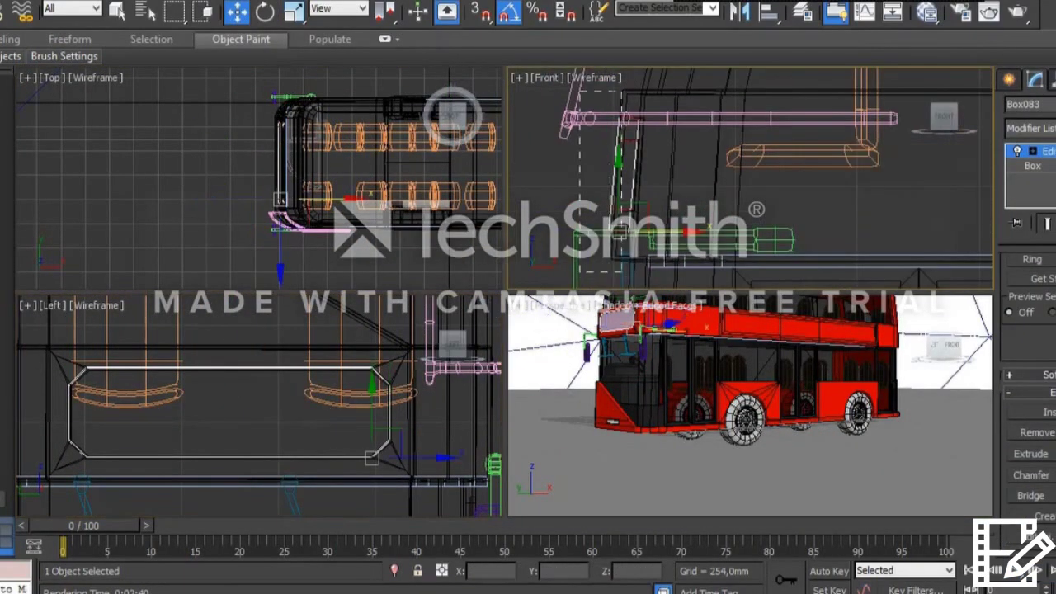